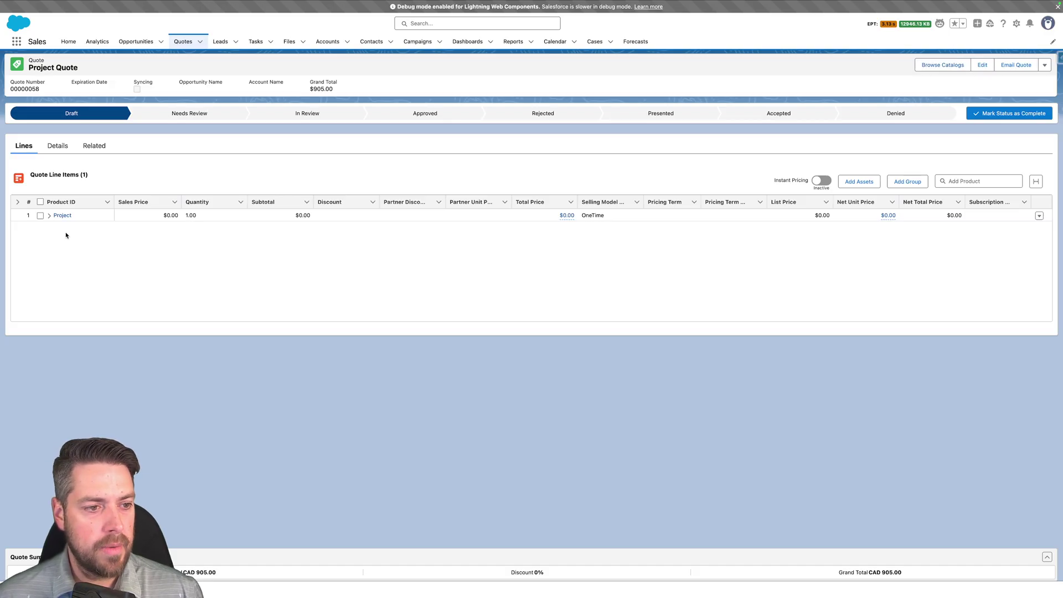
Open the Configure Project dialog from the Project quote line's actions menu
left_click(79, 218)
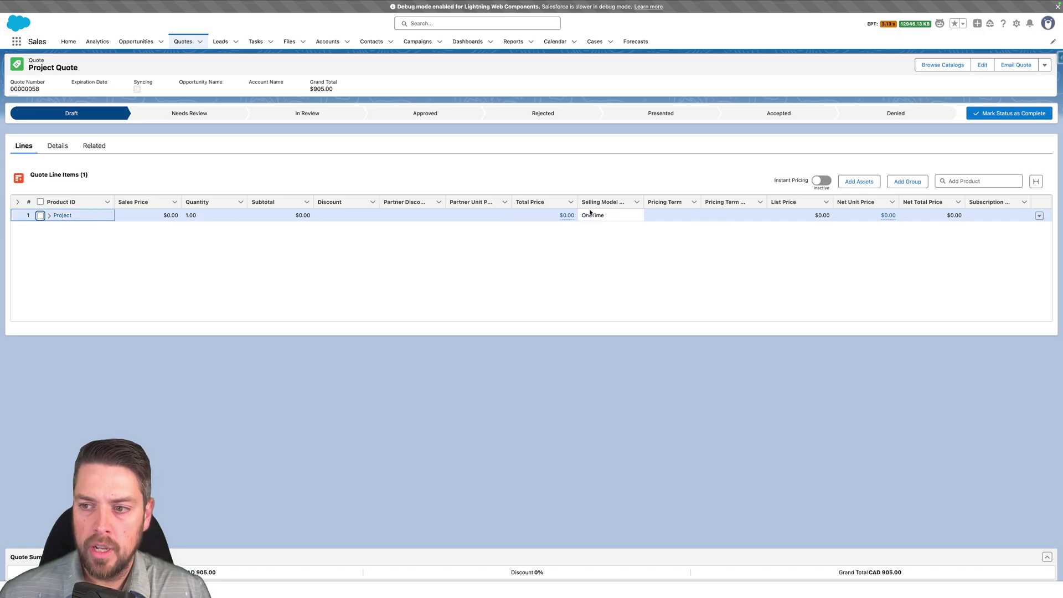
left_click(1039, 216)
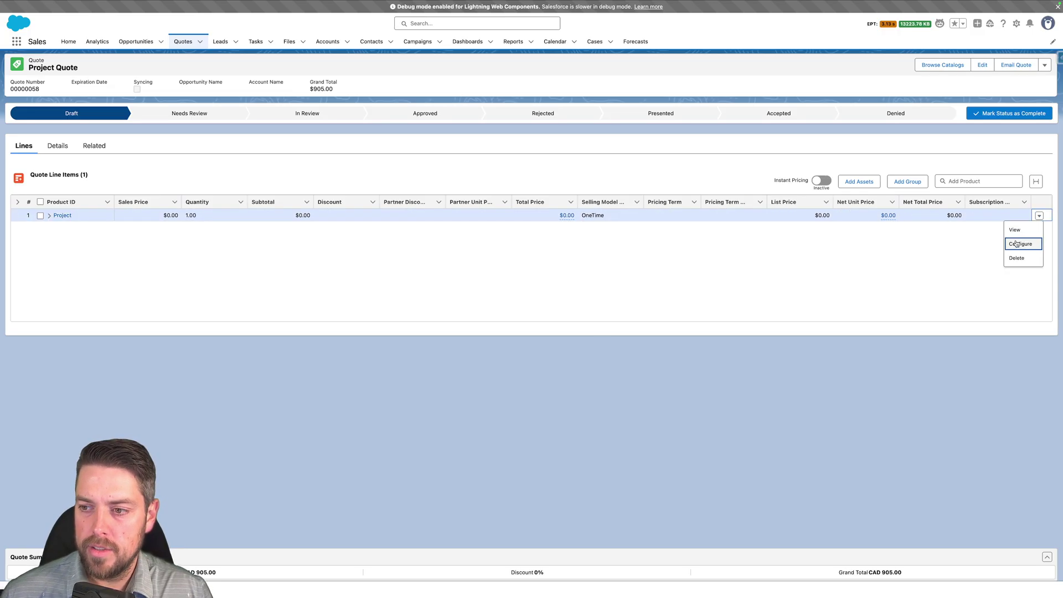
left_click(1021, 244)
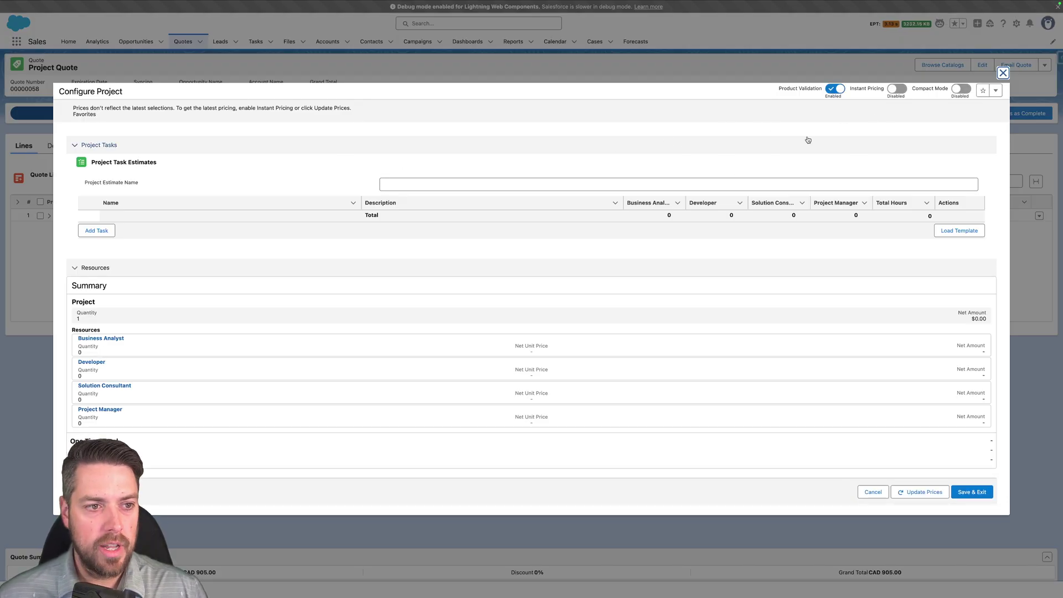
Turn on Instant Pricing, name the estimate 'Project Estimate', and add a task row
left_click(897, 89)
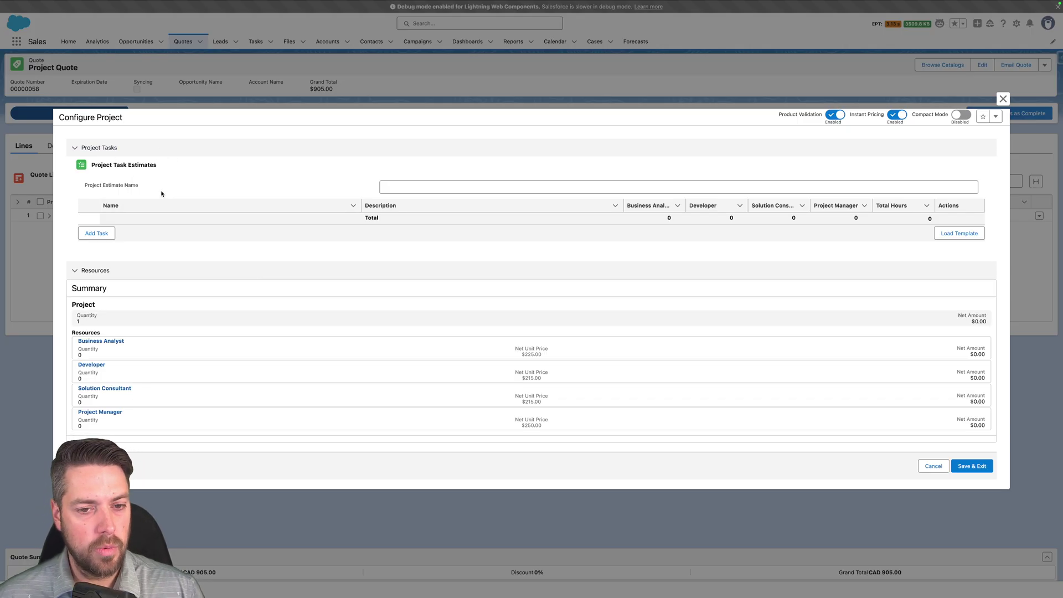
left_click(421, 183)
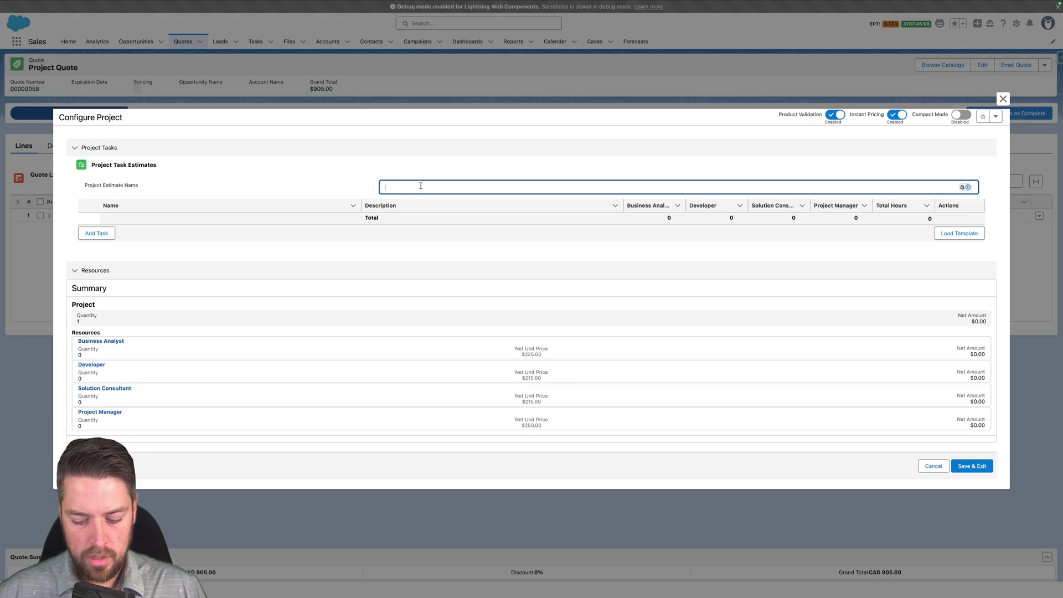
type("Project Estima")
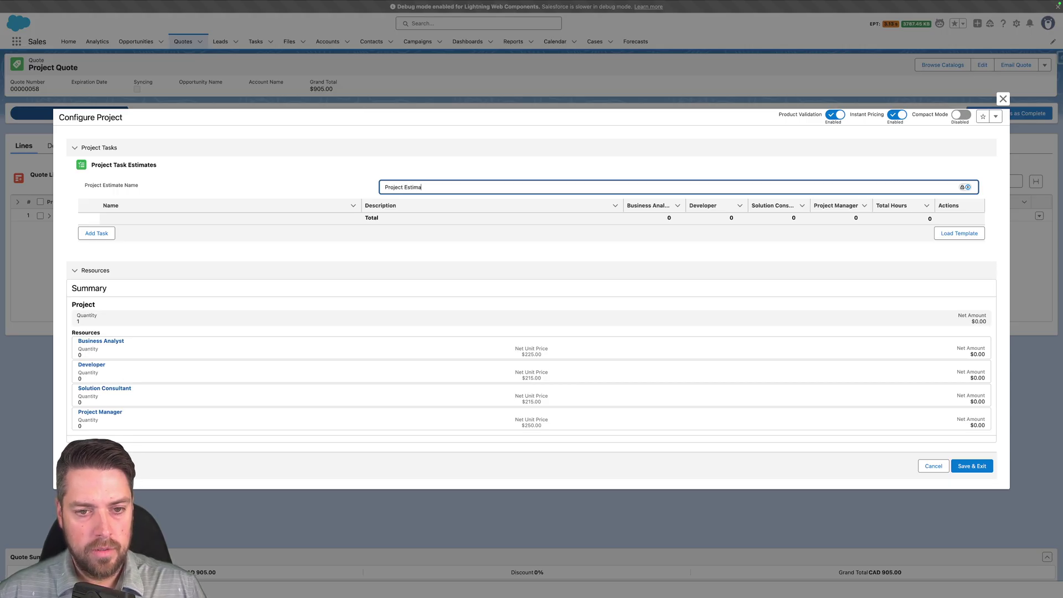
type("te")
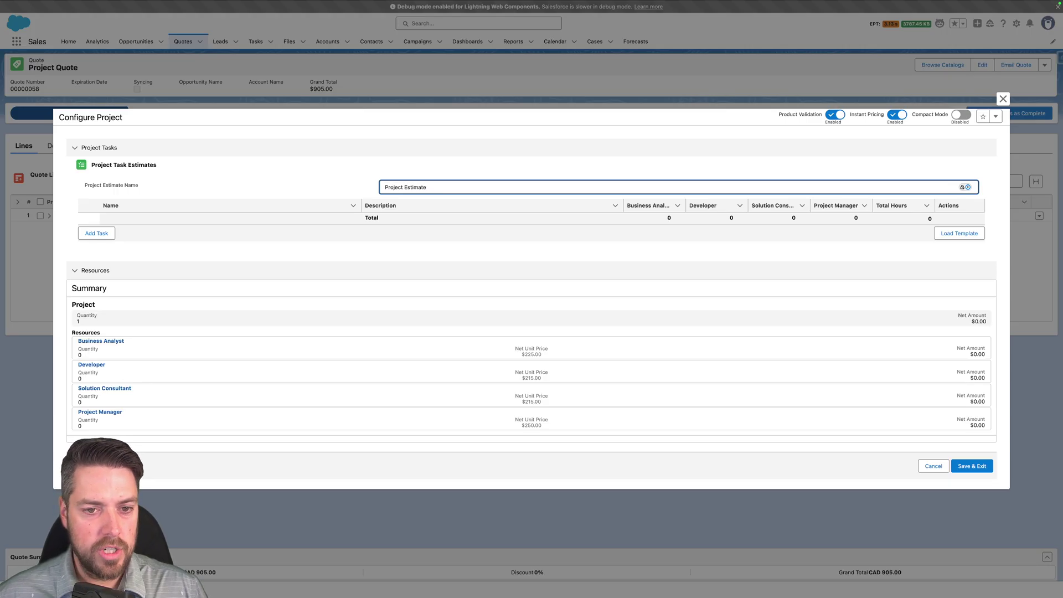
left_click(98, 237)
Add more task rows and enter 'Task 1' with description 'Description' in the first row
left_click(98, 244)
left_click(99, 247)
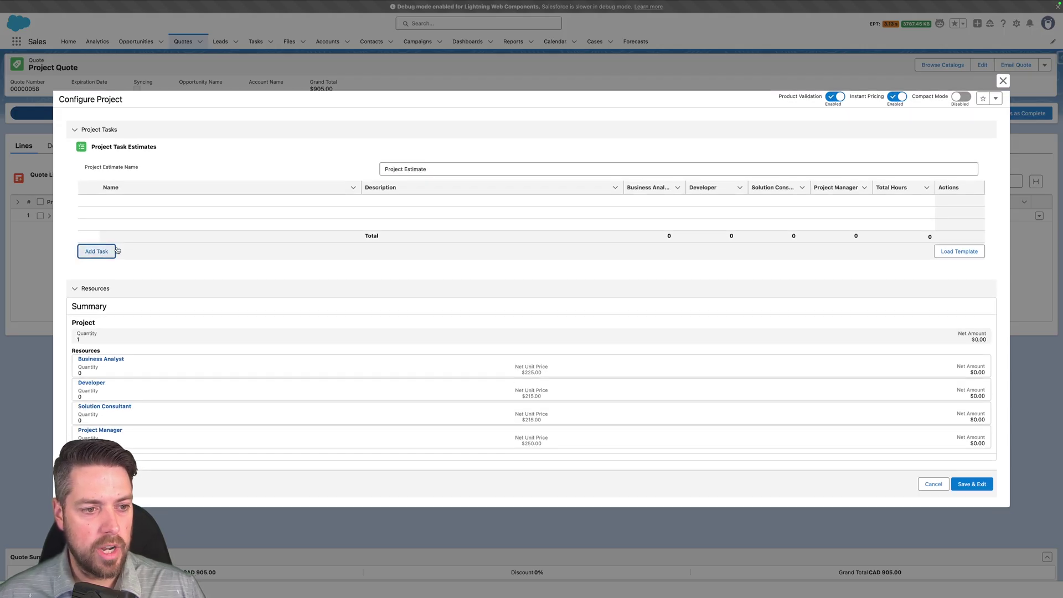
left_click(94, 252)
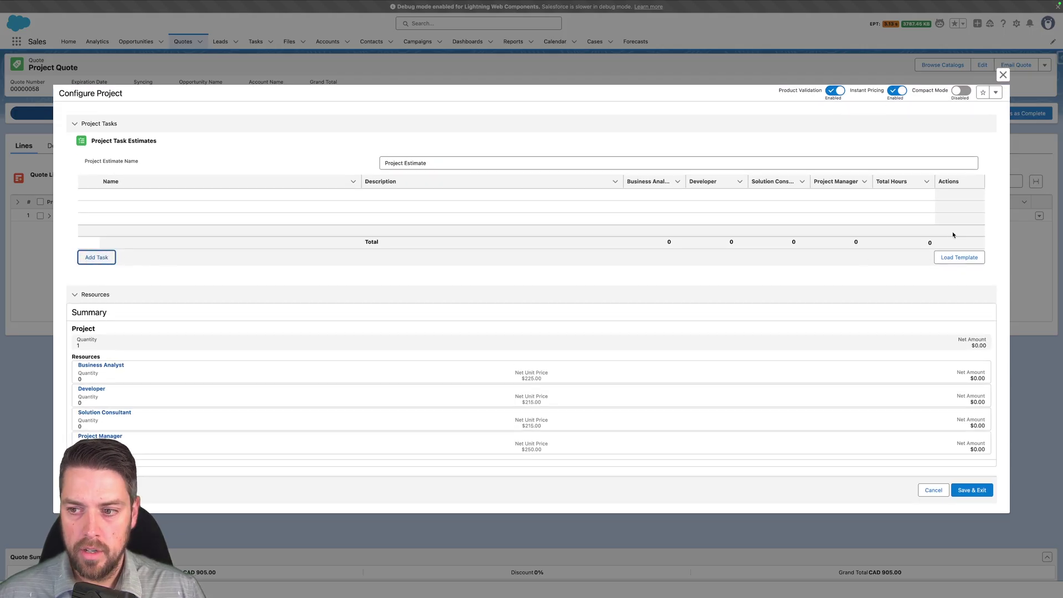
left_click(356, 195)
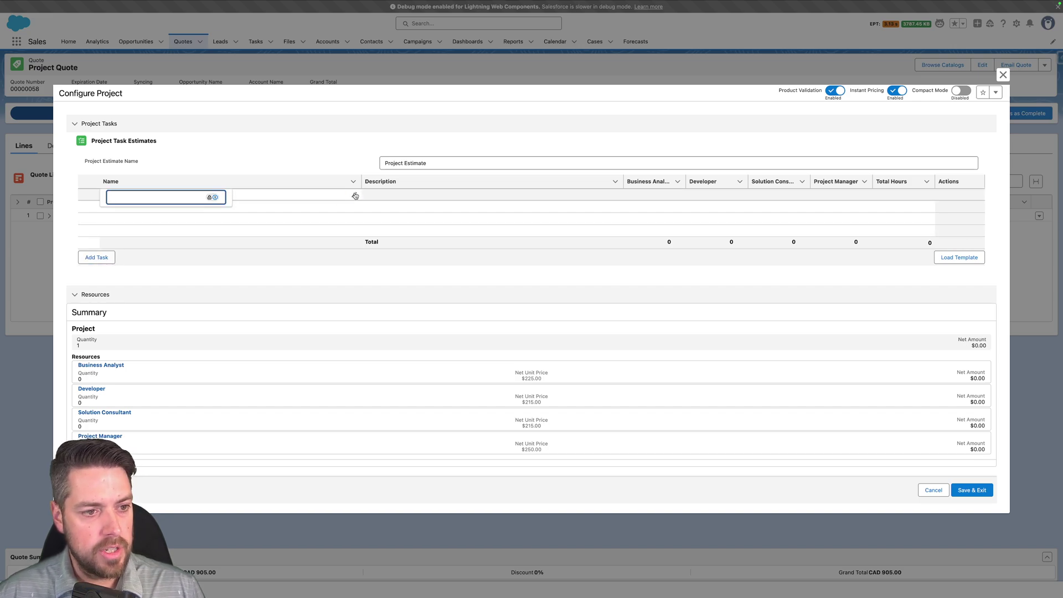
type("T")
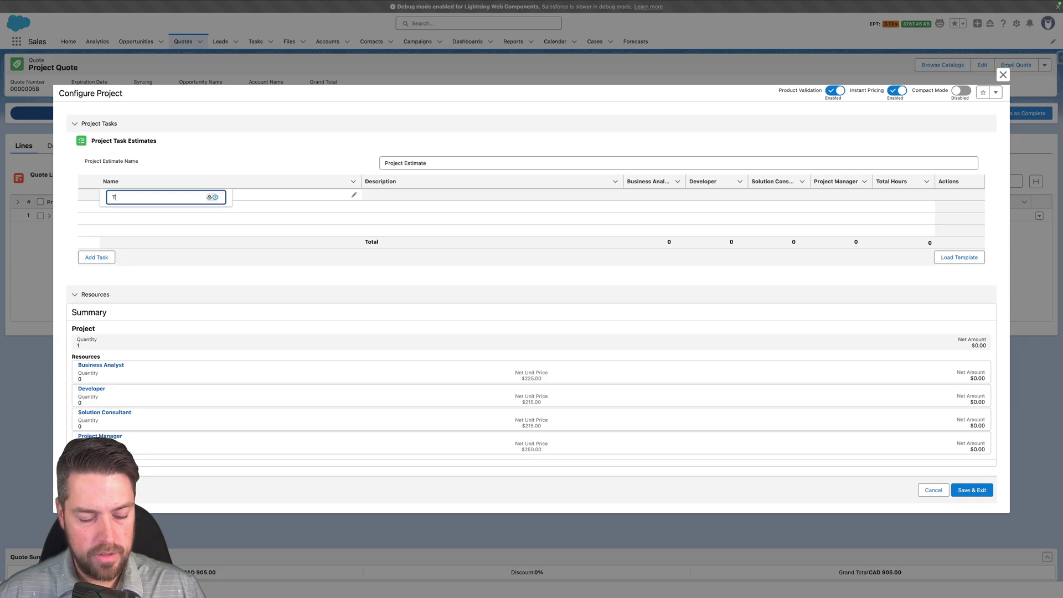
type("ask 1")
key("Tab")
type("Description")
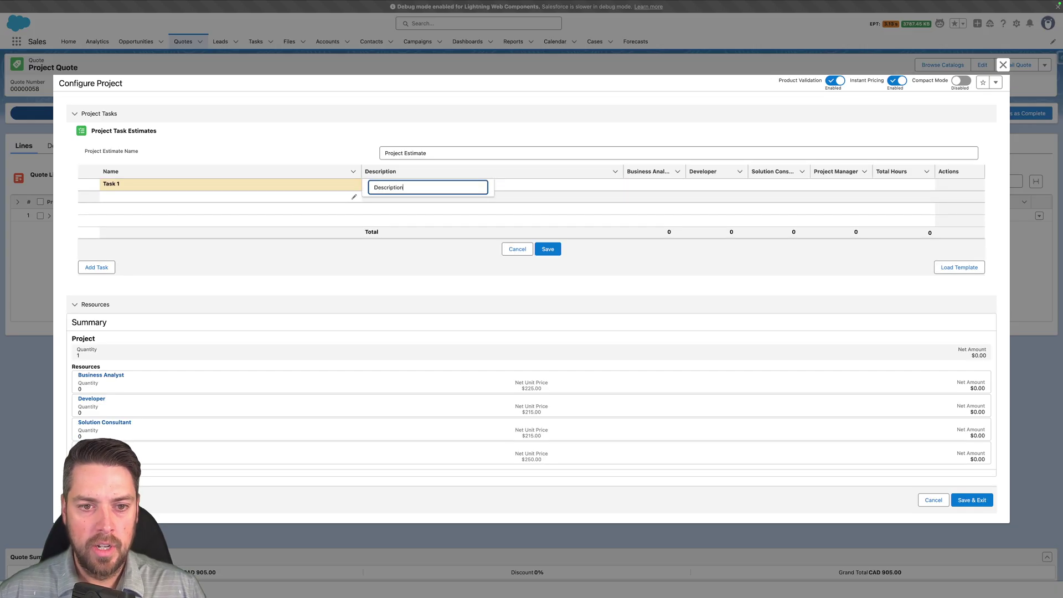
key("Tab")
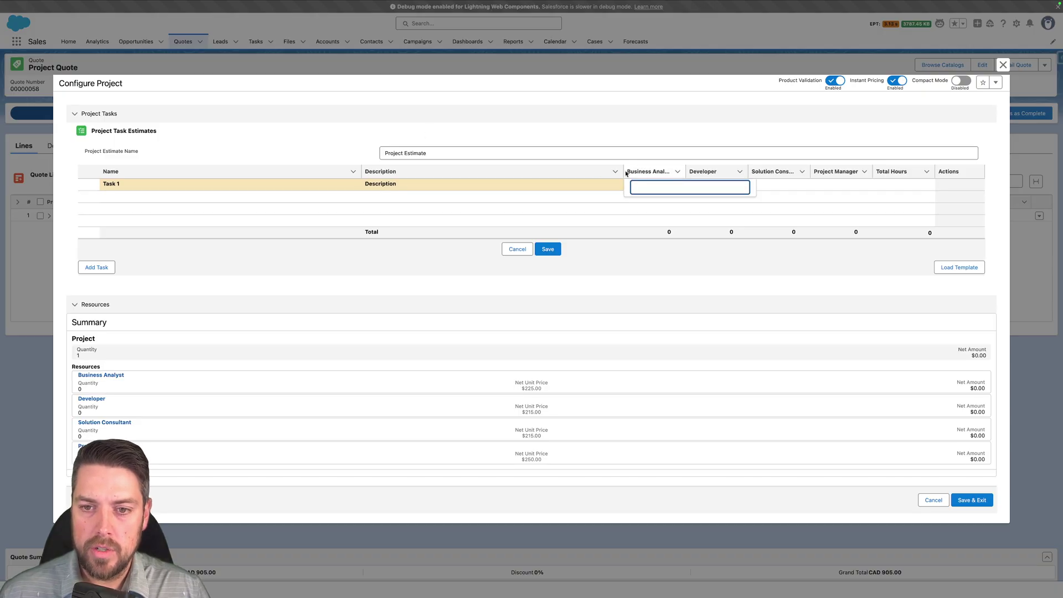
Give Task 1 hours of 40 Business Analyst, 20 Developer, 20 Solution Consultant, 10 Project Manager
left_click_drag(616, 178, 561, 177)
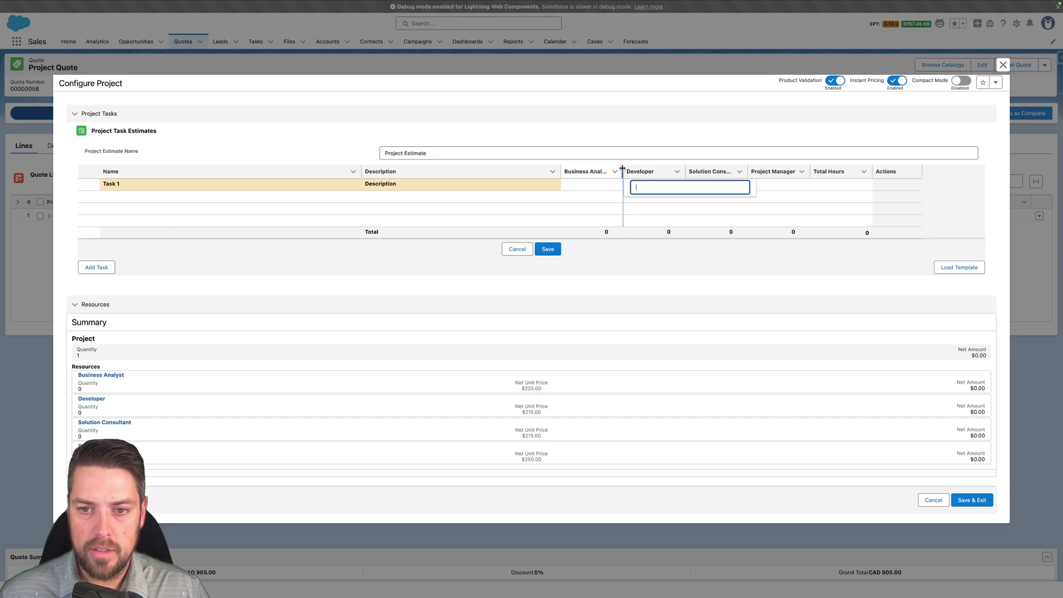
left_click_drag(623, 171, 632, 172)
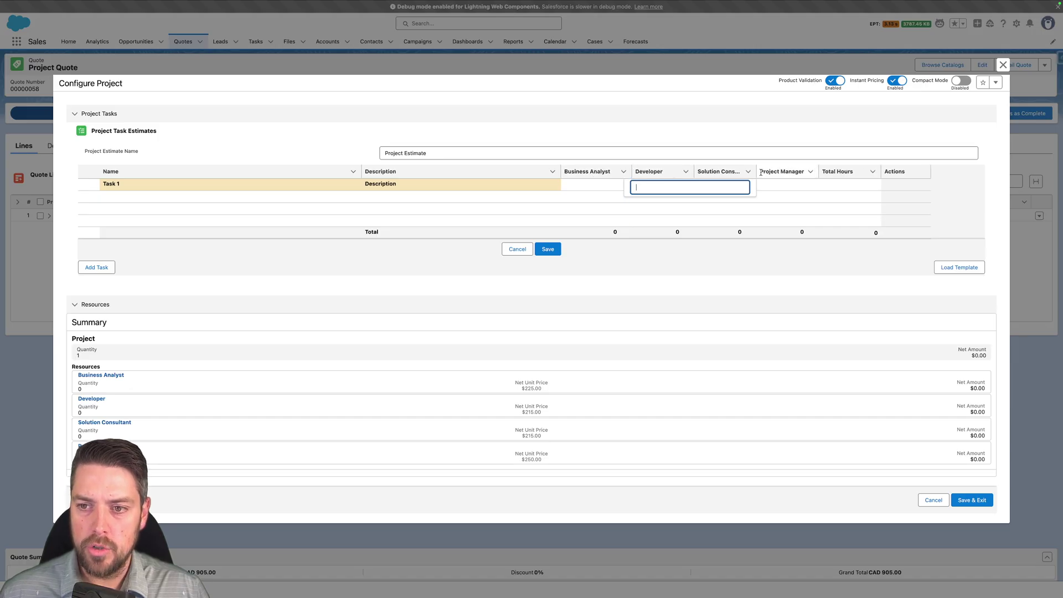
left_click(615, 185)
left_click(623, 185)
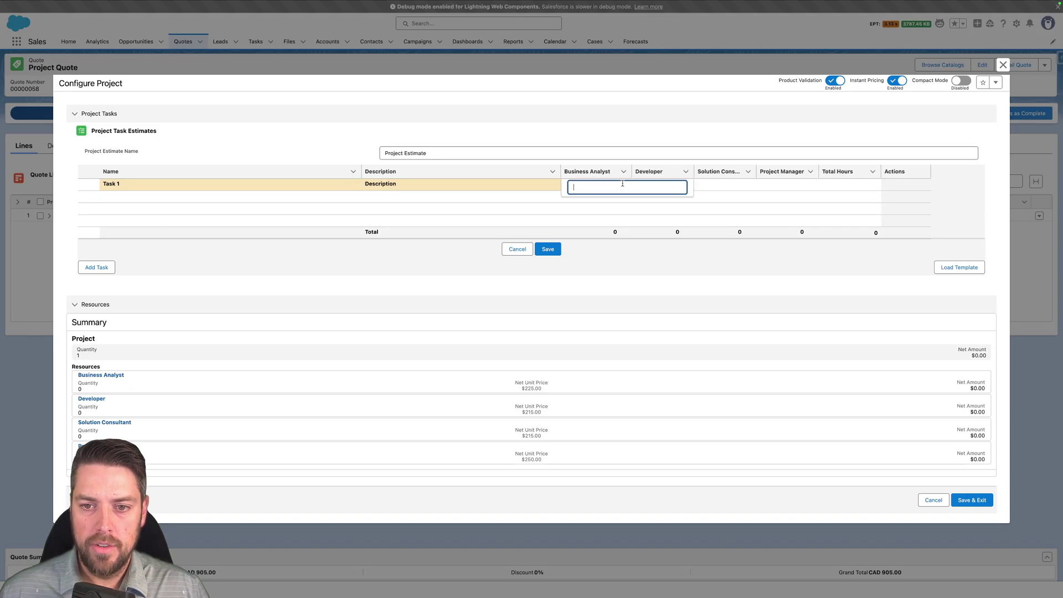
type("4")
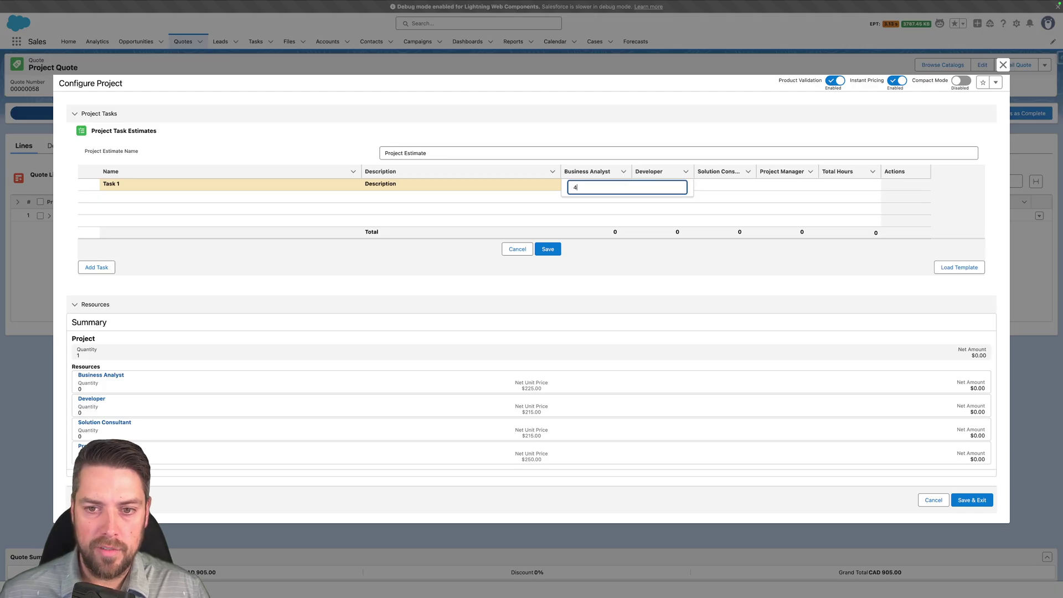
type("0")
key("Tab")
type("2")
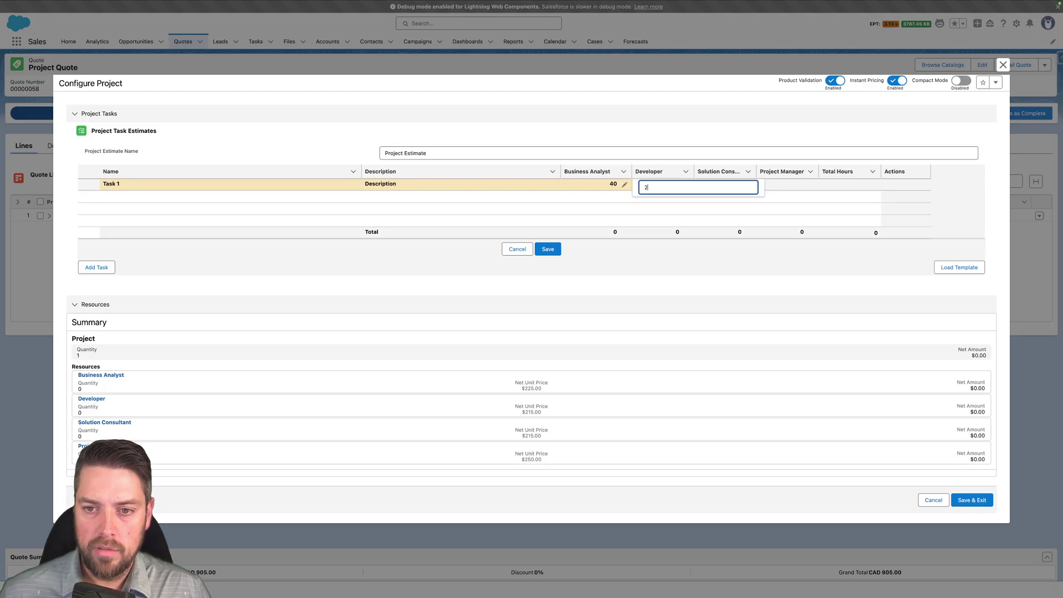
type("0")
key("Tab")
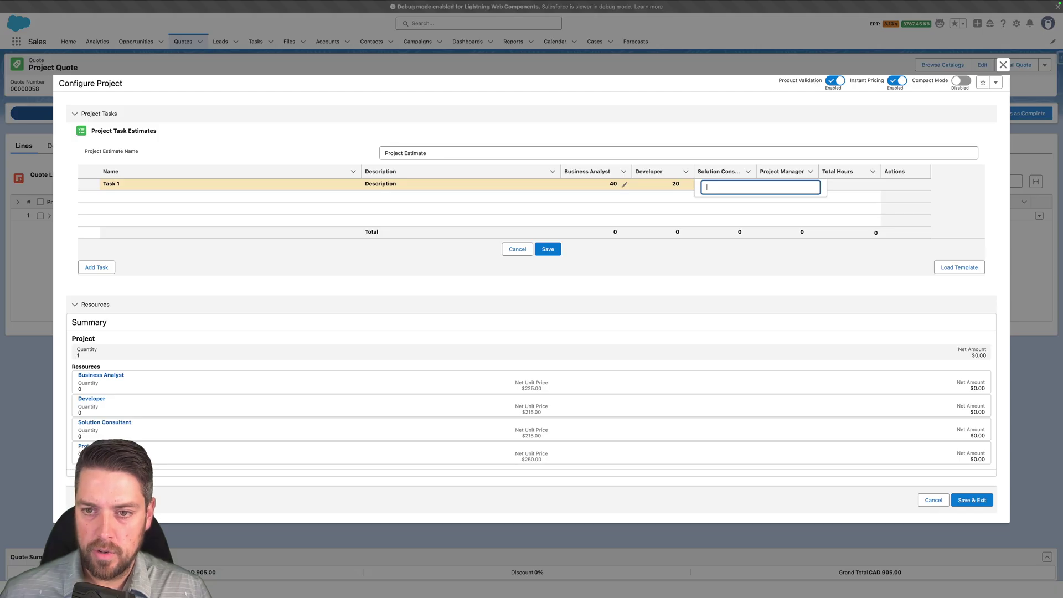
type("20")
key("Tab")
type("10")
key("Tab")
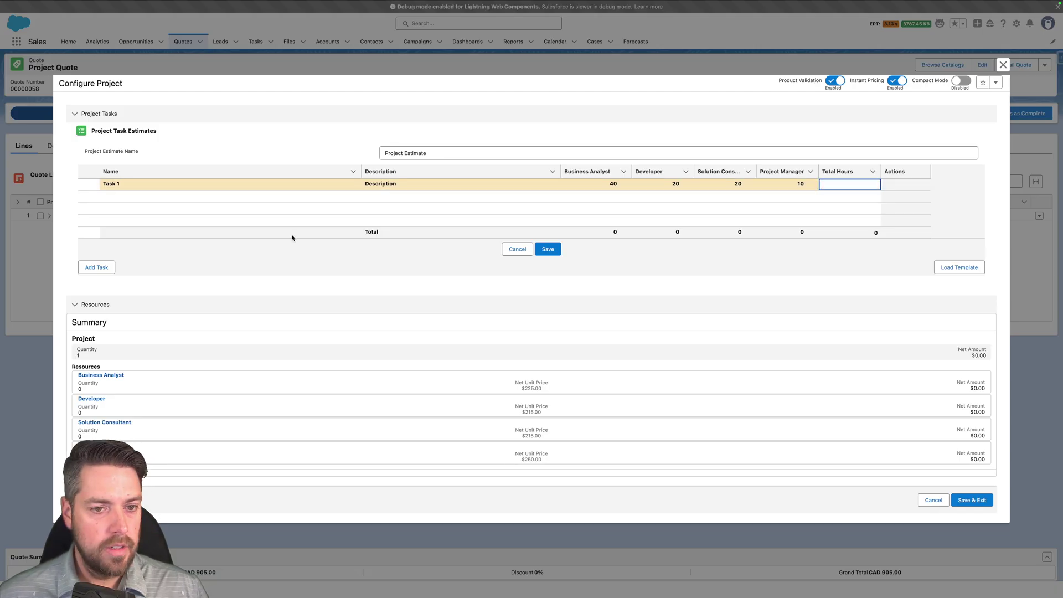
Add a second task named 'Task 2' with description 'Description 2'
left_click(354, 197)
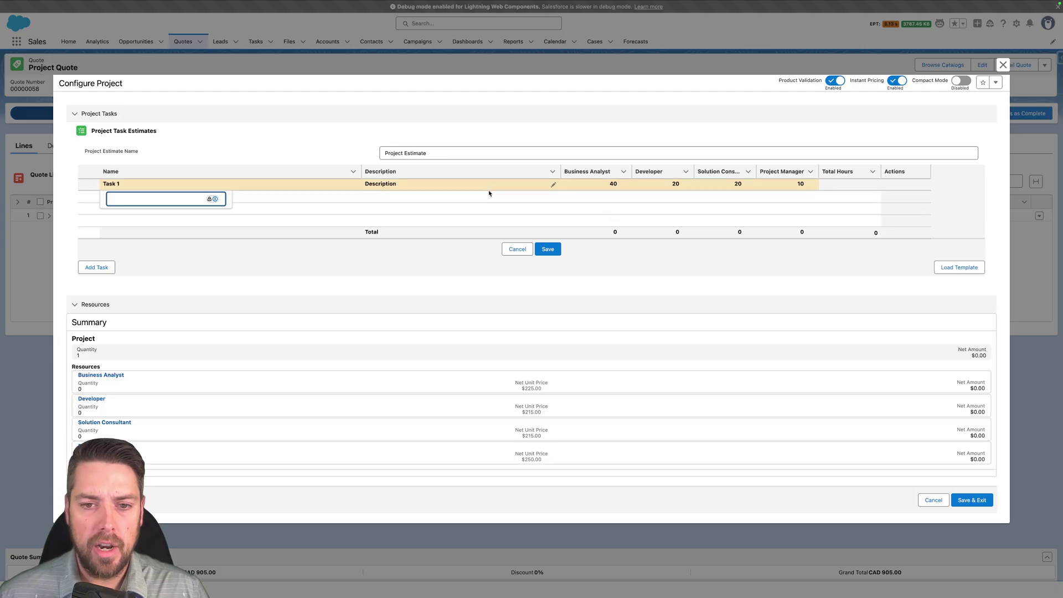
type("Tas")
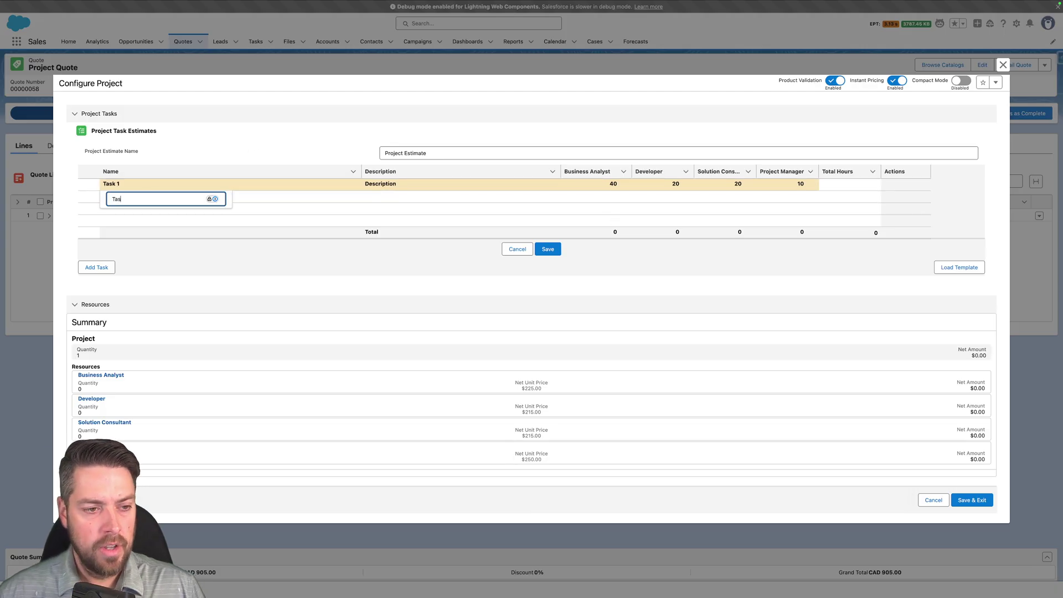
type("k 2")
left_click(408, 197)
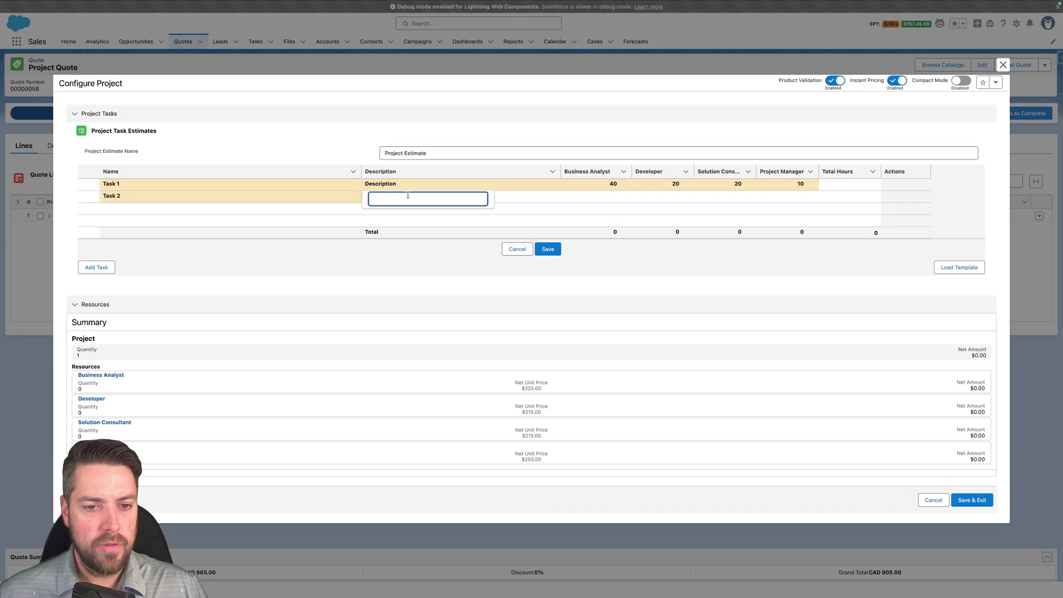
type("Description ")
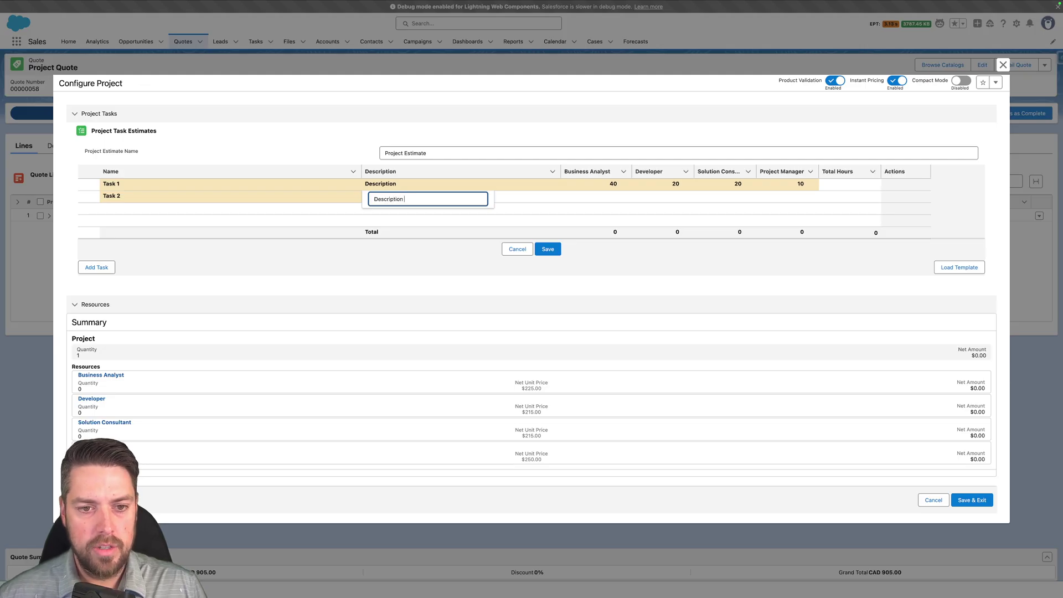
type("2")
key("Tab")
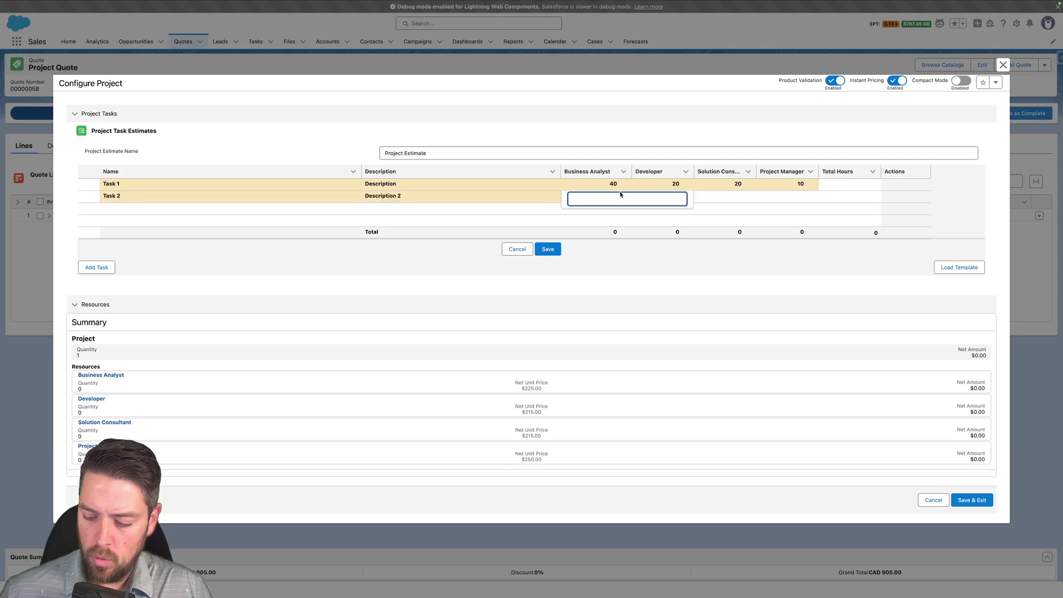
Give Task 2 hours of 30, 20, 10 and 5, then save the estimate
type("30")
key("Tab")
key("Tab")
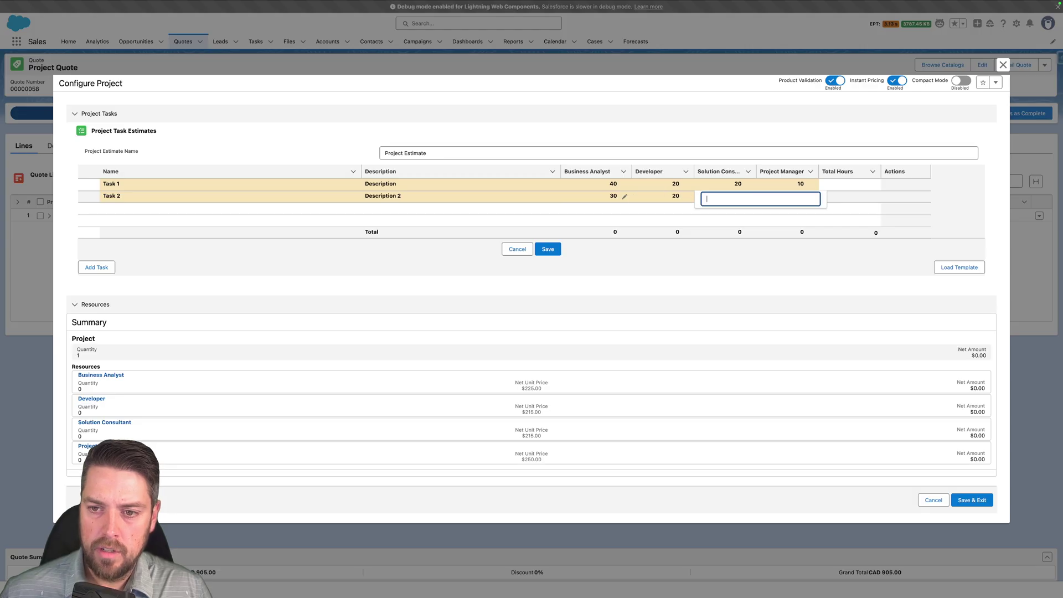
key("Tab")
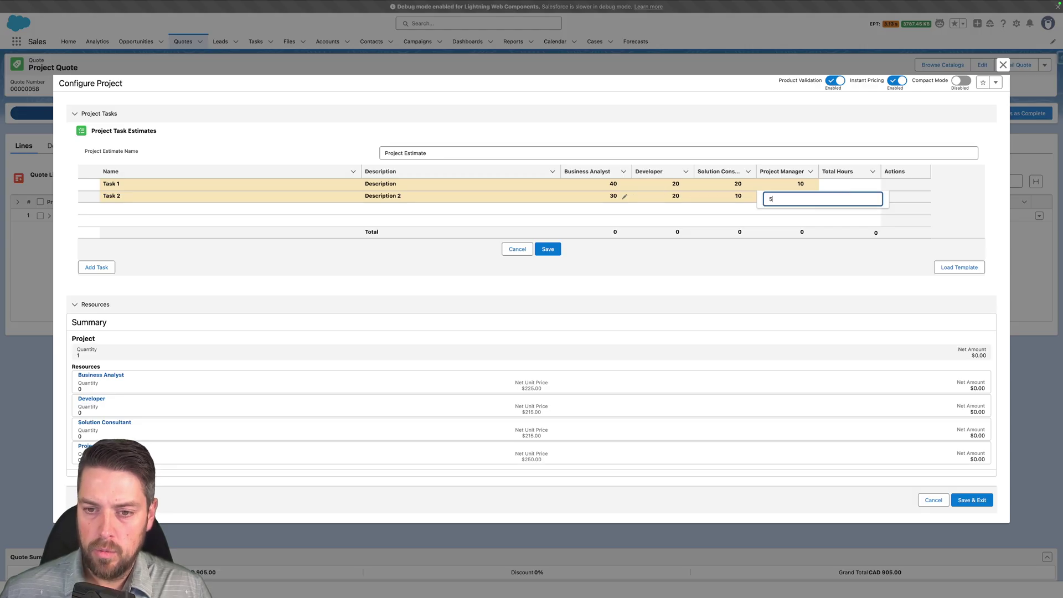
key("Tab")
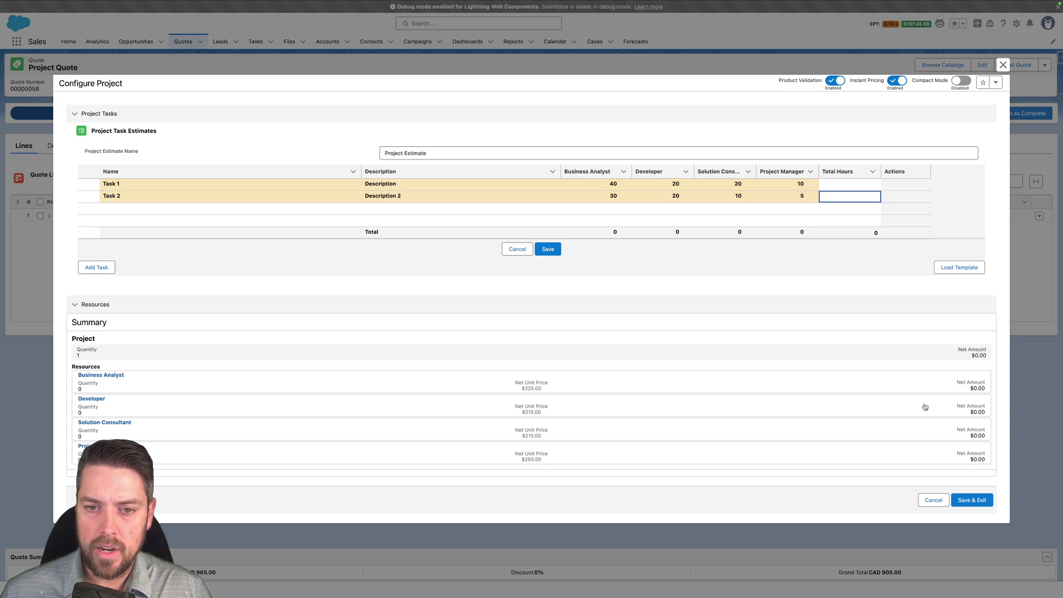
left_click(550, 250)
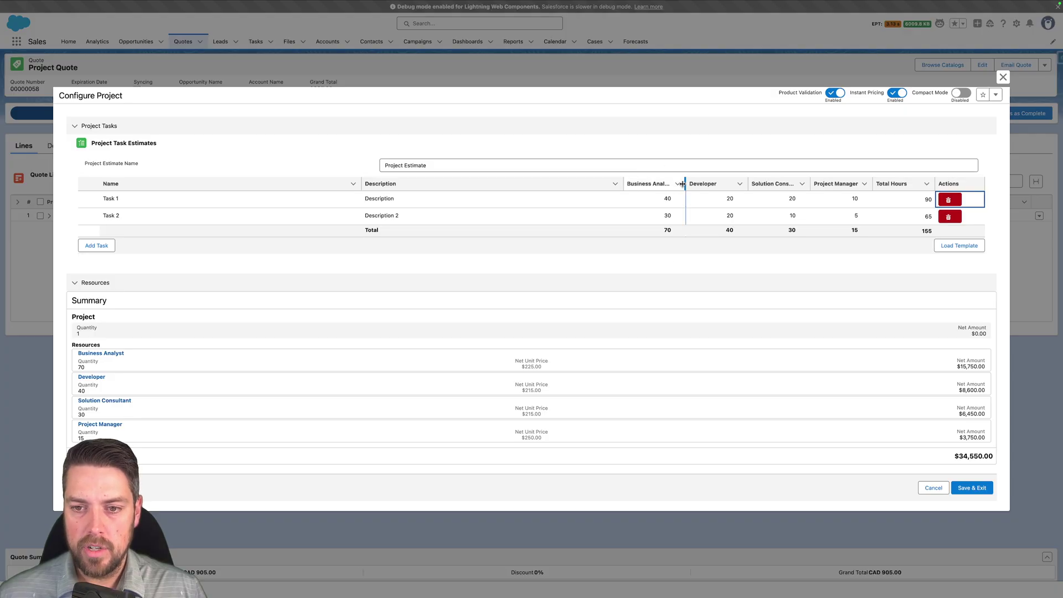
Widen the Business Analyst column, then save the configuration and return to the quote
left_click_drag(687, 183, 692, 184)
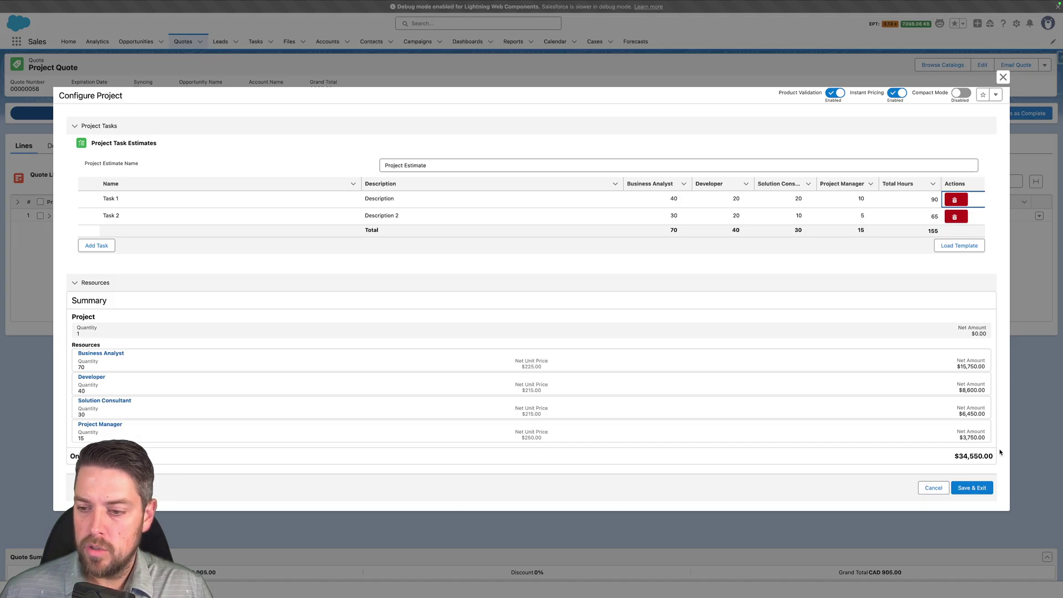
left_click(975, 490)
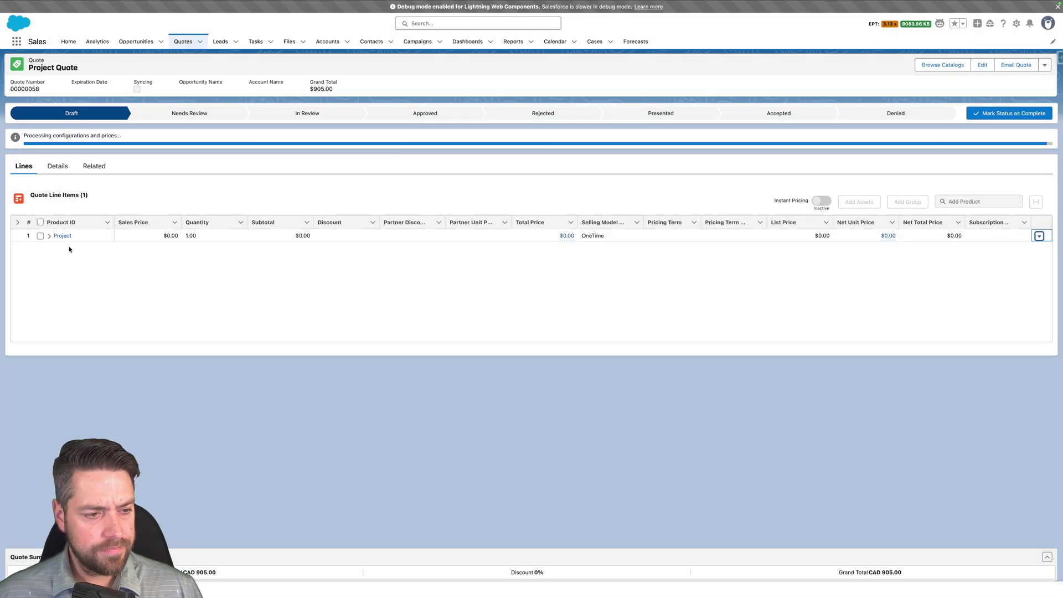
Expand the Project line to show its four resource lines, then cancel the Discount edits
left_click(49, 237)
left_click(49, 237)
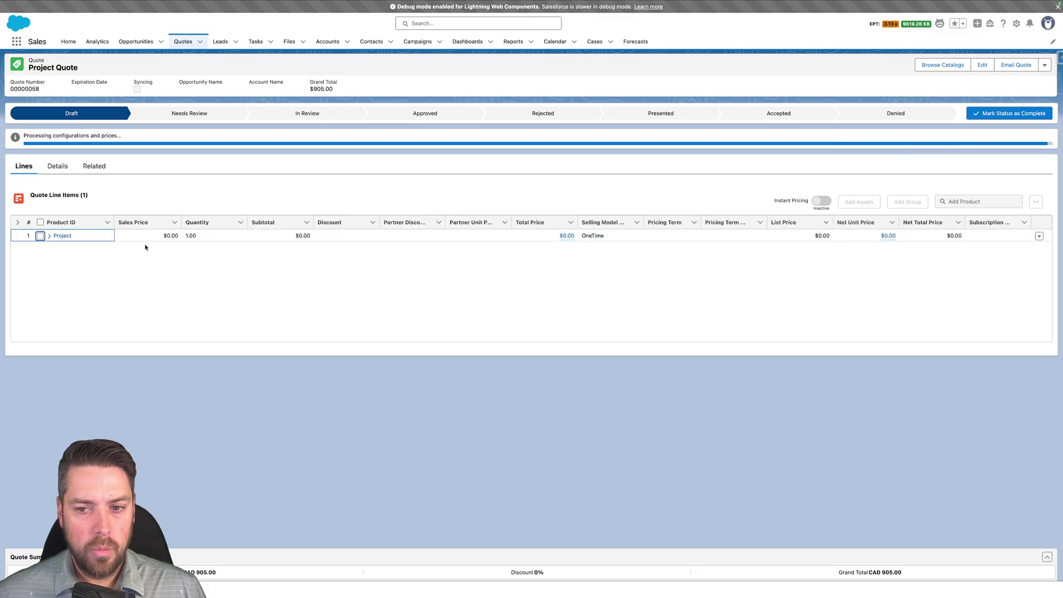
left_click(49, 215)
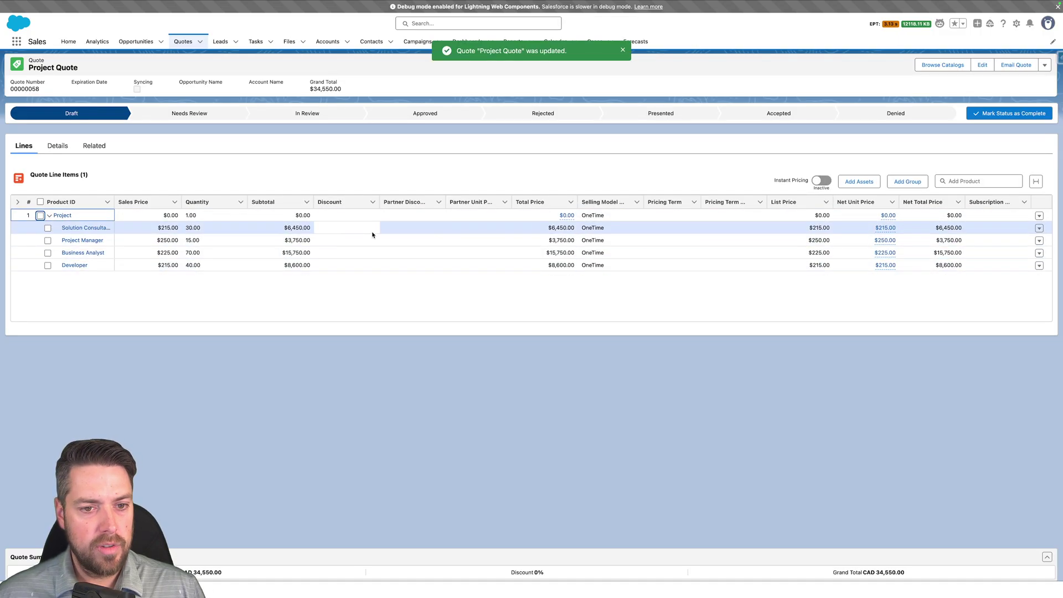
left_click(342, 227)
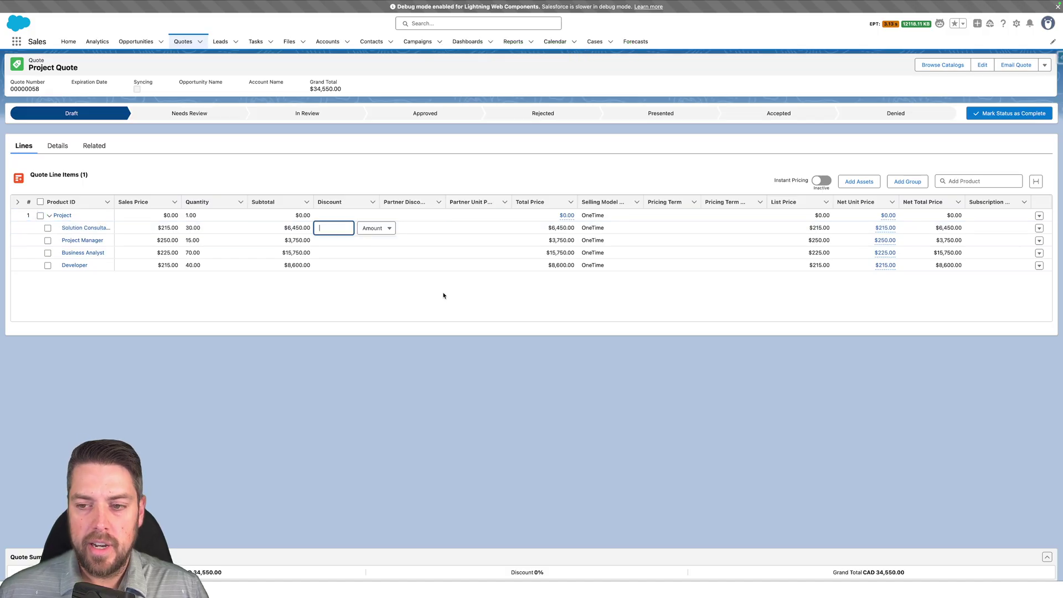
left_click(334, 268)
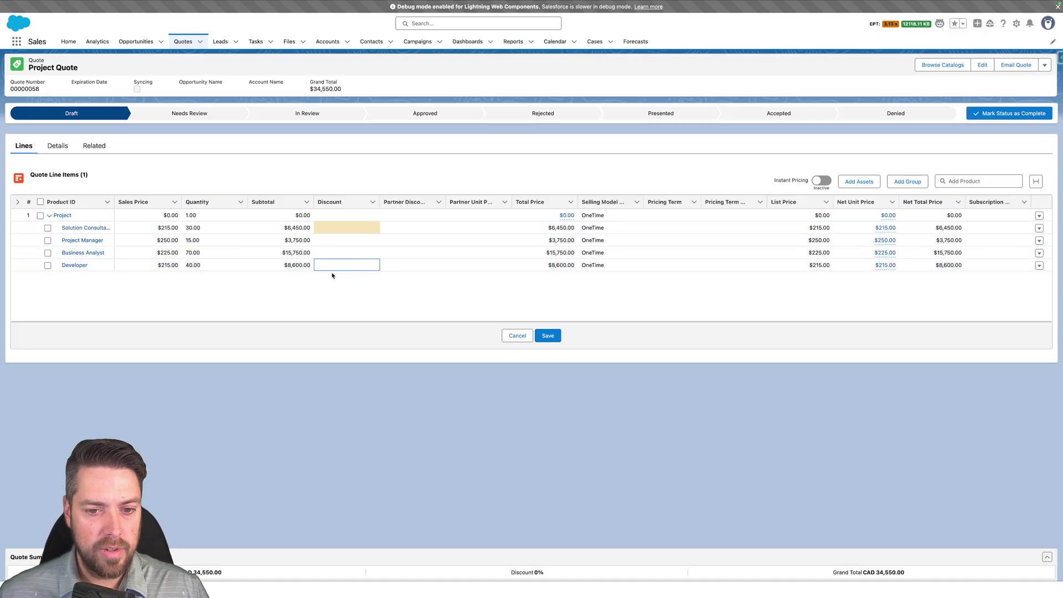
left_click(517, 336)
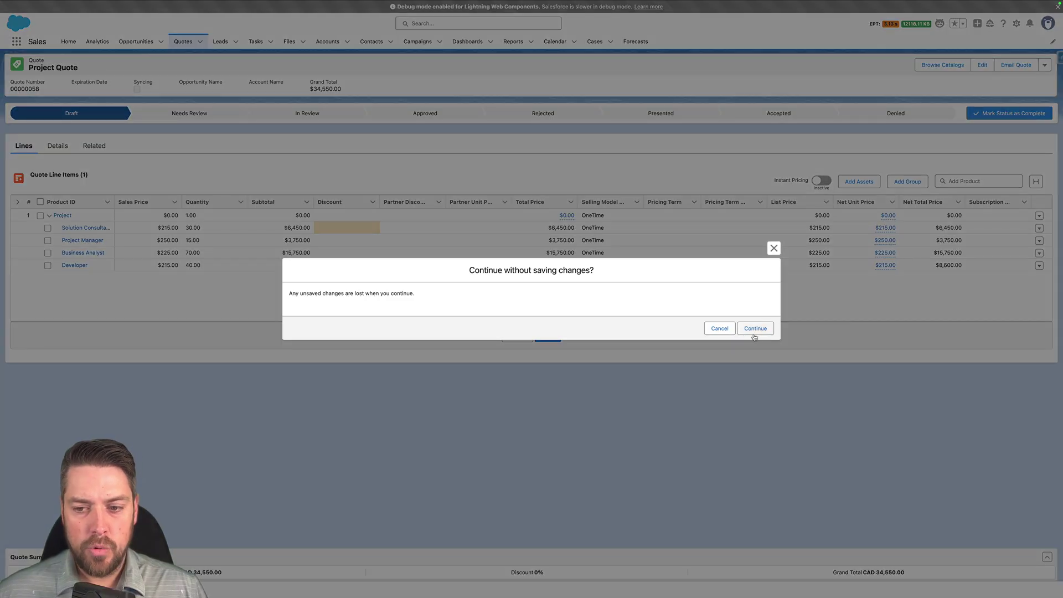
left_click(719, 328)
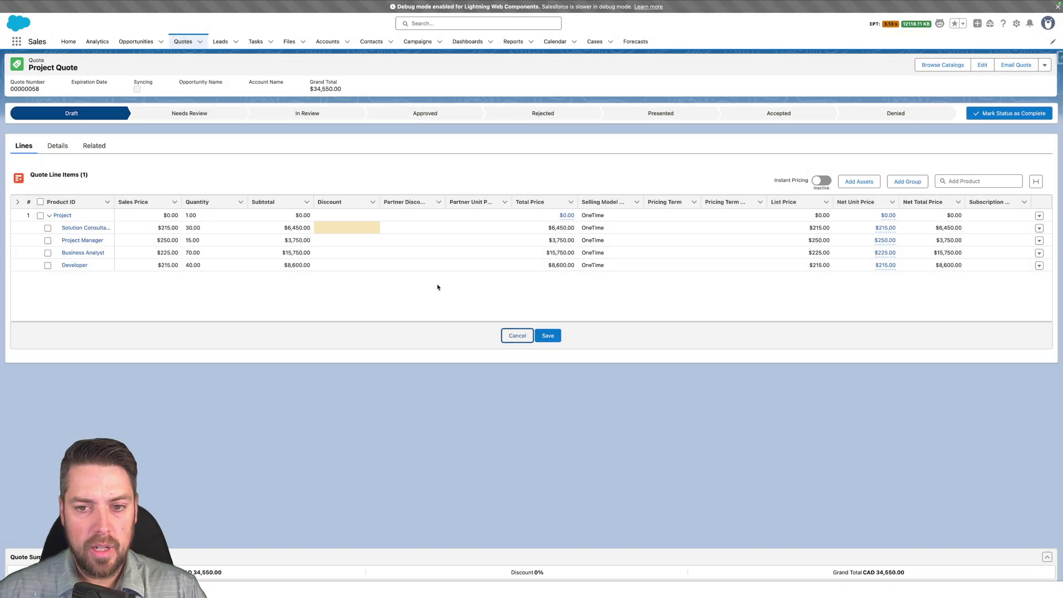